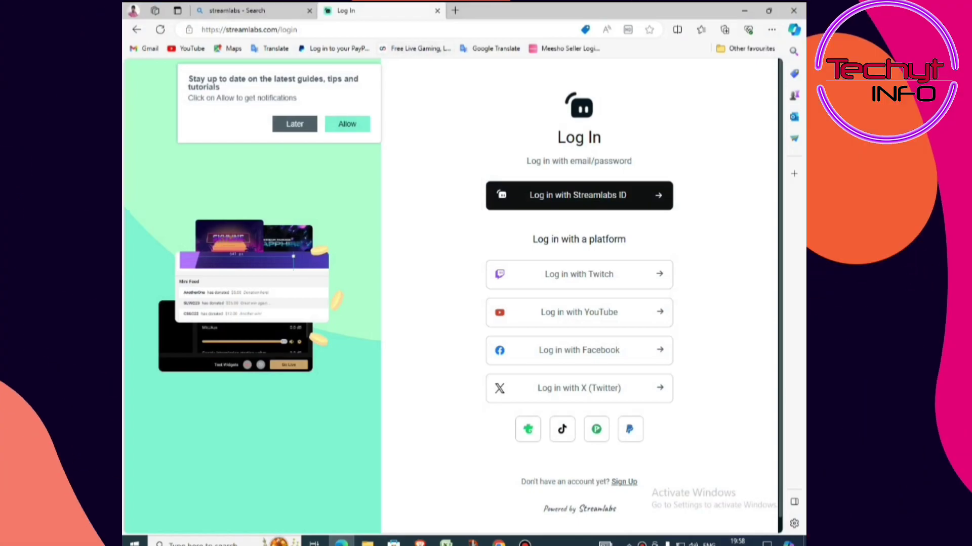
- Log in to Streamlabs with YouTube, choosing the Google account and its gaming brand account and allowing access
key(alt+Left)
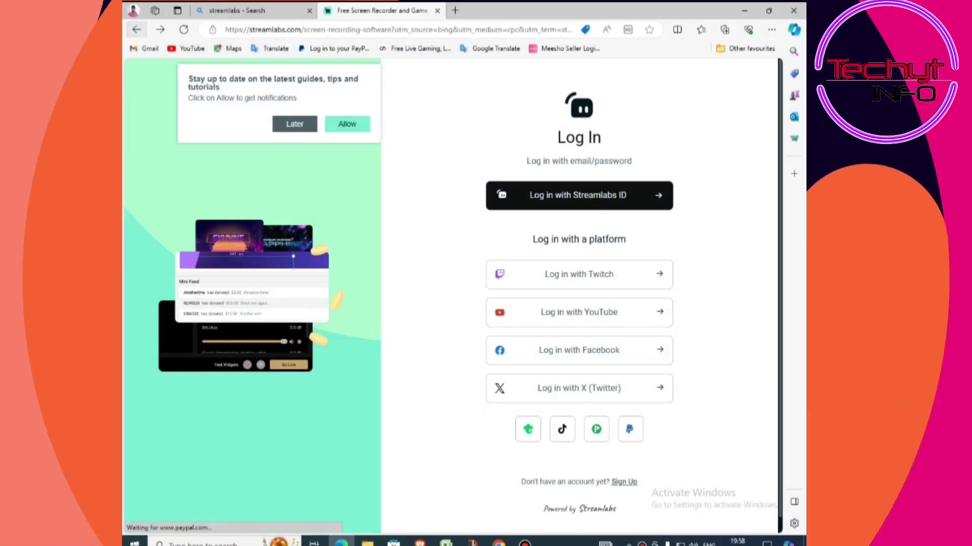
click(683, 86)
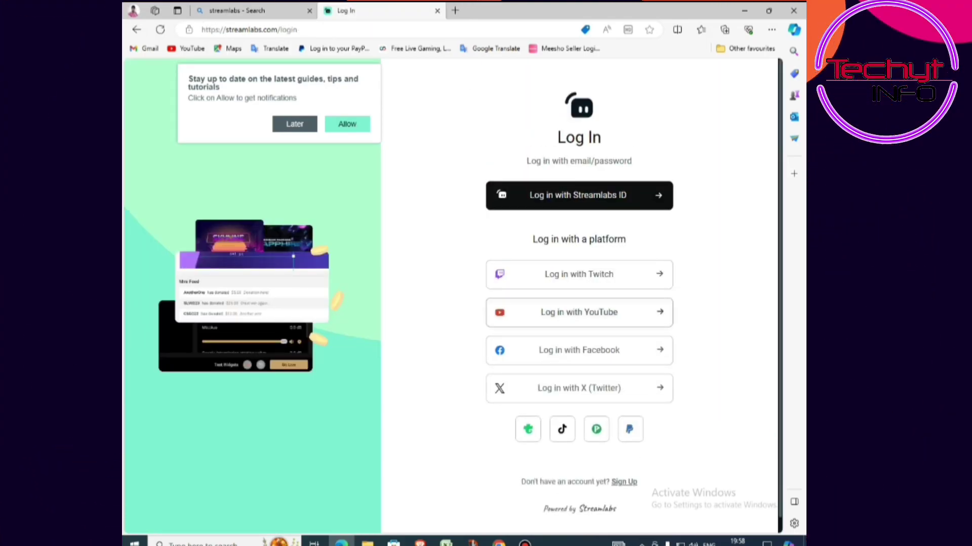
click(579, 312)
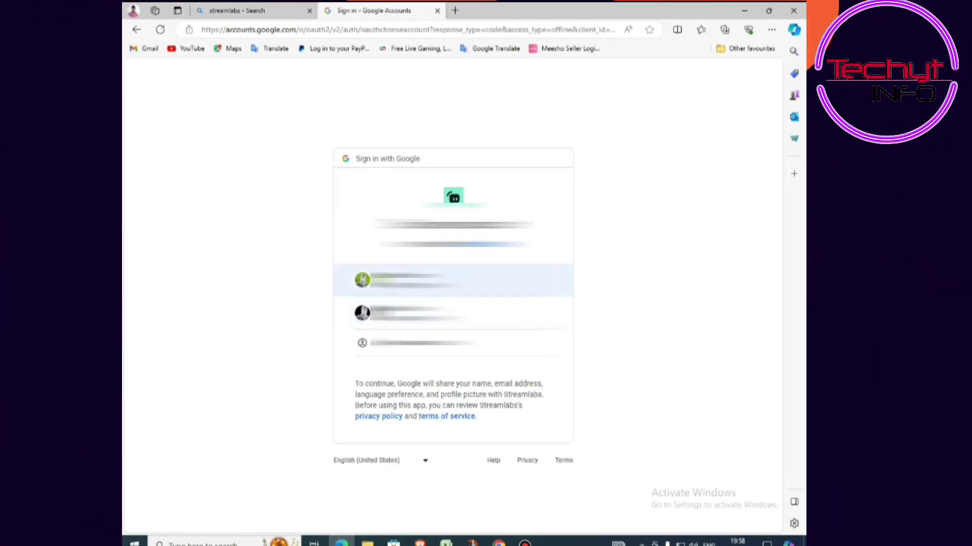
key(Return)
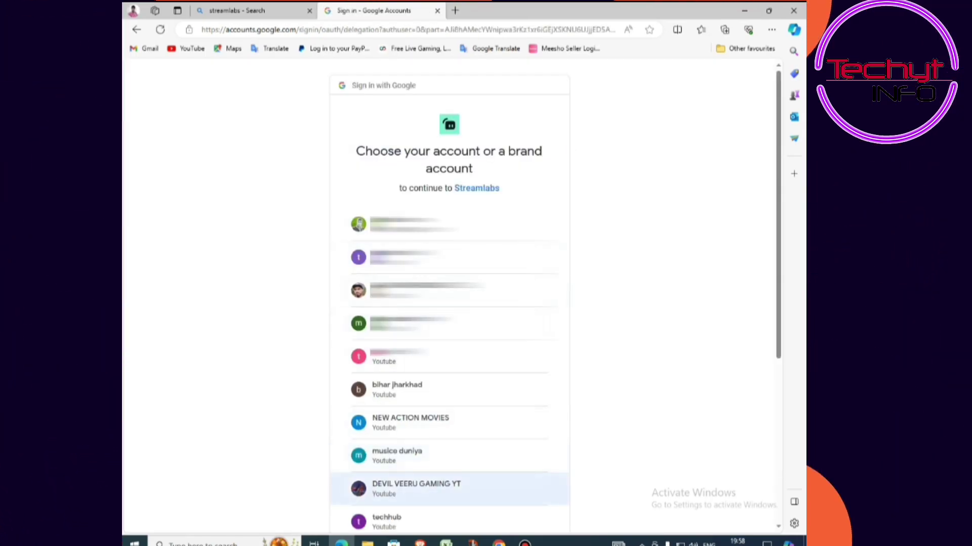
click(449, 489)
click(502, 367)
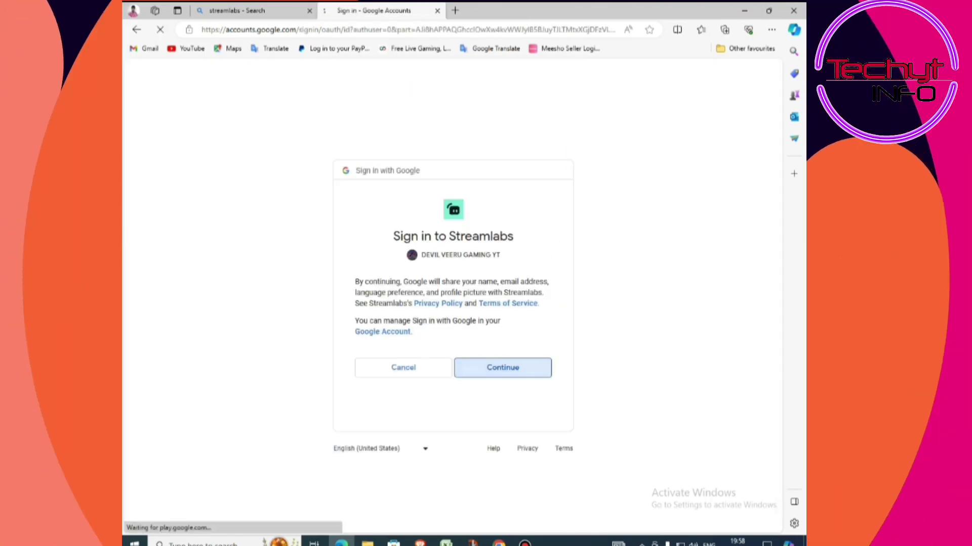
click(498, 471)
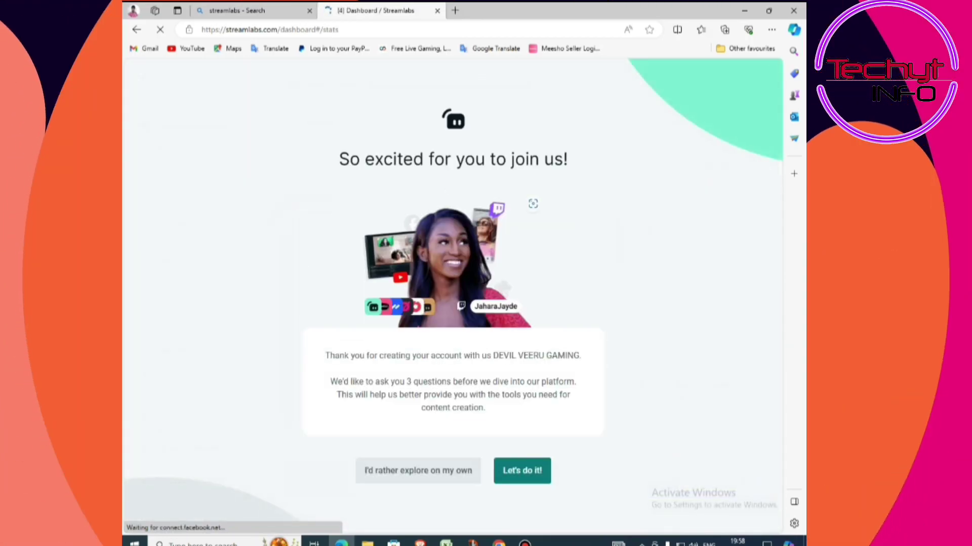
- Complete the Streamlabs onboarding, skipping the desktop download, extra channels and tipping setup, and continue with the Free plan
click(521, 471)
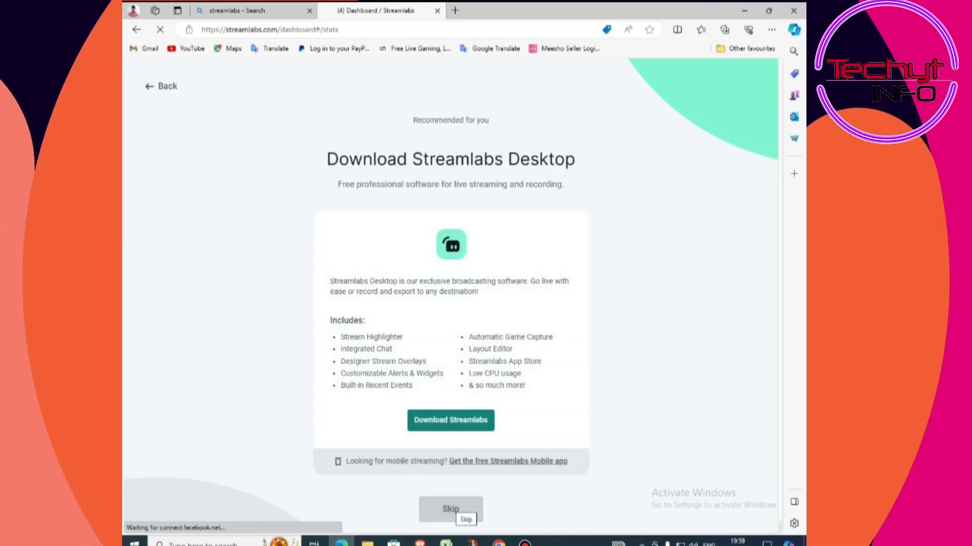
click(455, 510)
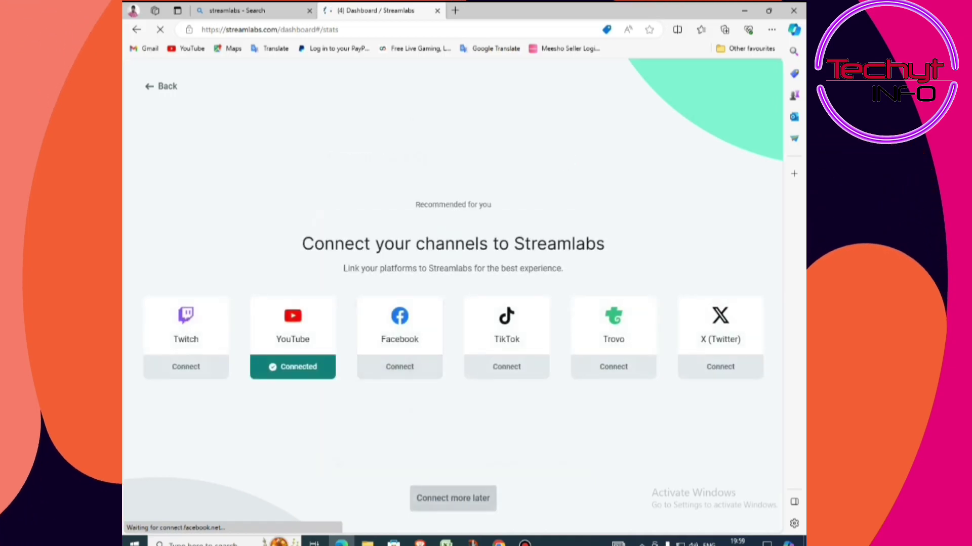
click(452, 498)
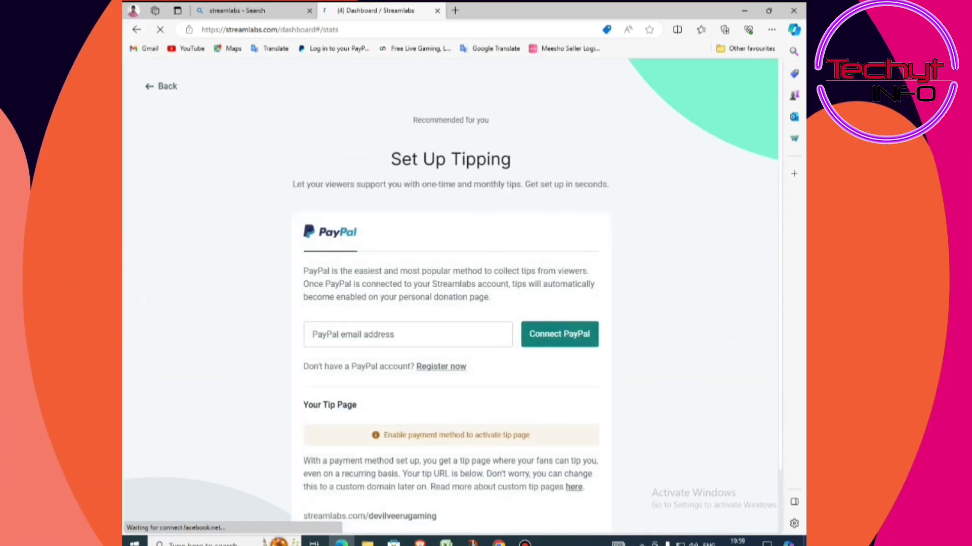
scroll(451, 296, down, 2)
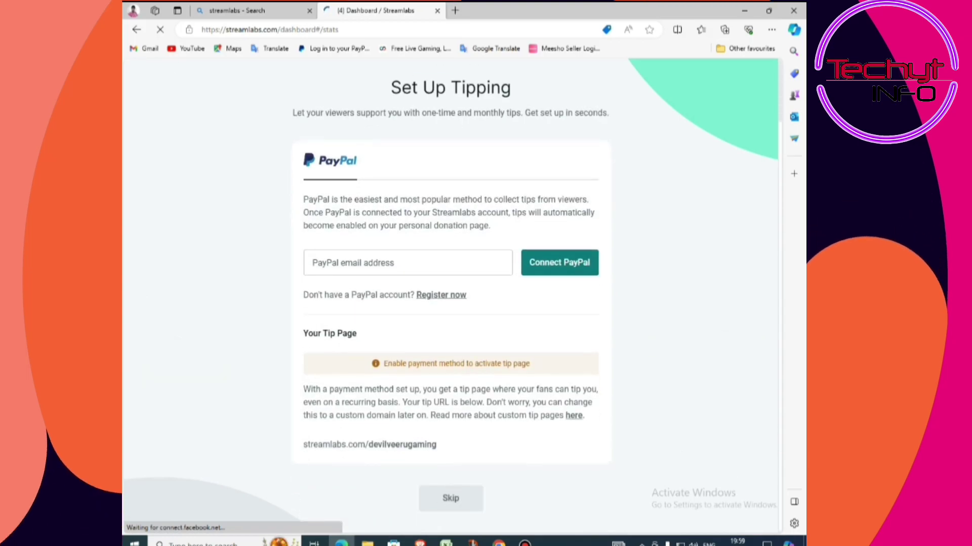
click(450, 497)
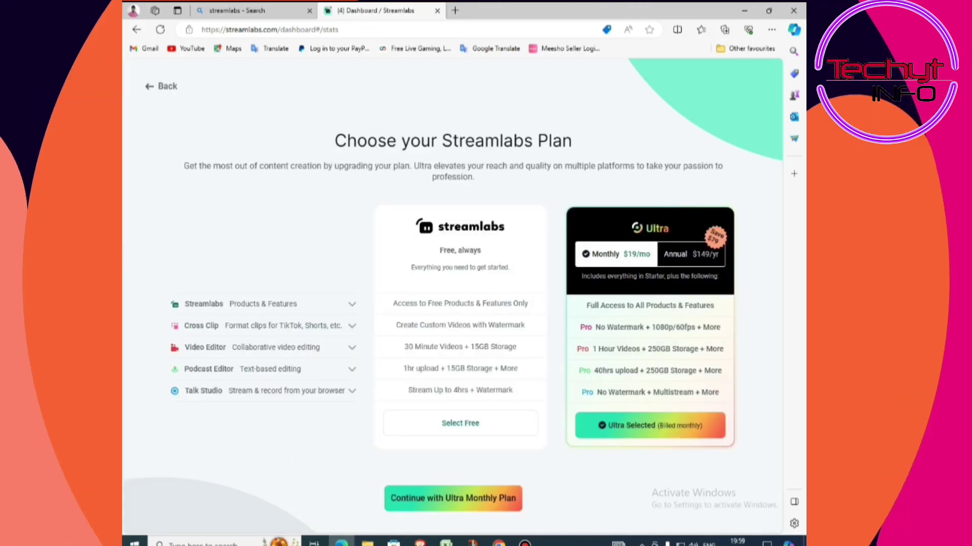
click(459, 423)
click(452, 499)
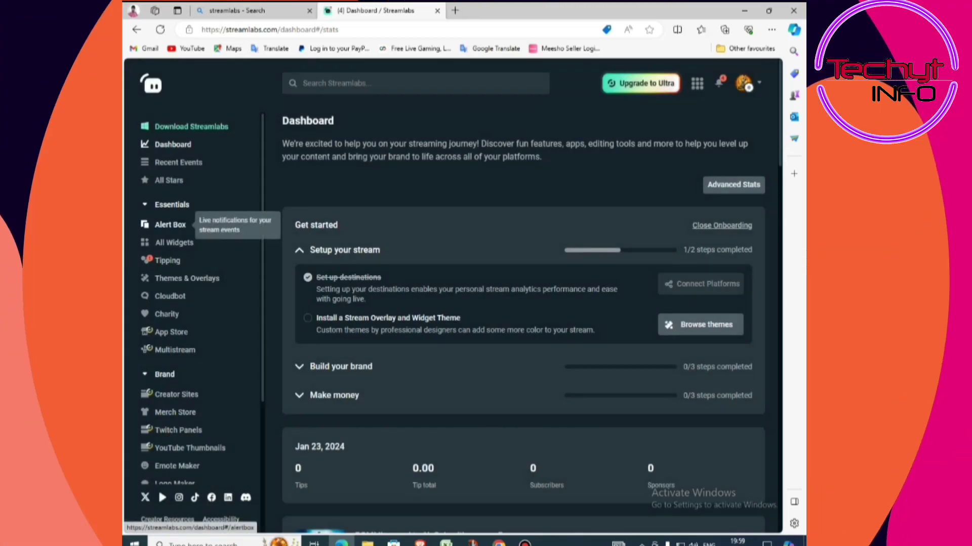
- Open the Alert Box settings, look through the Learn and Tips tutorial sections, and dismiss the tutorial
click(170, 225)
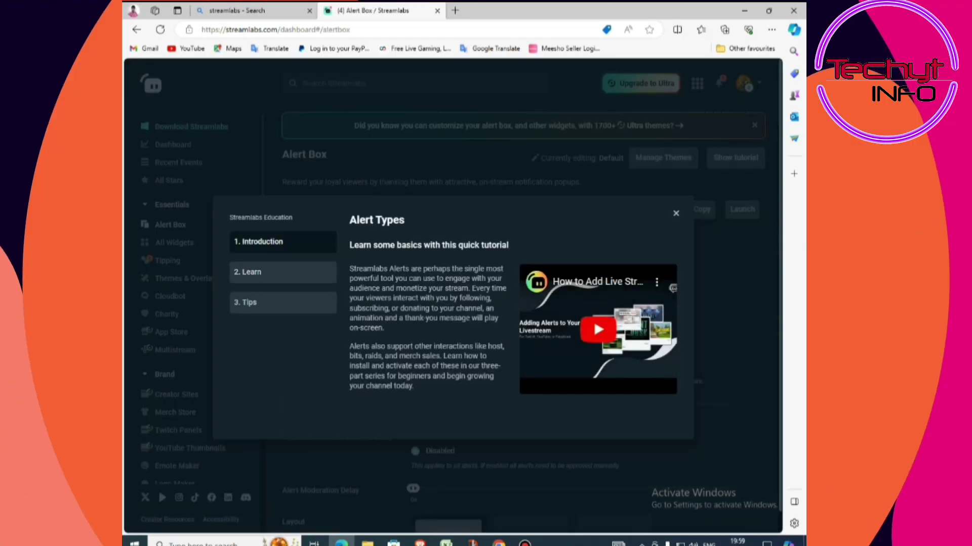
click(283, 272)
click(283, 303)
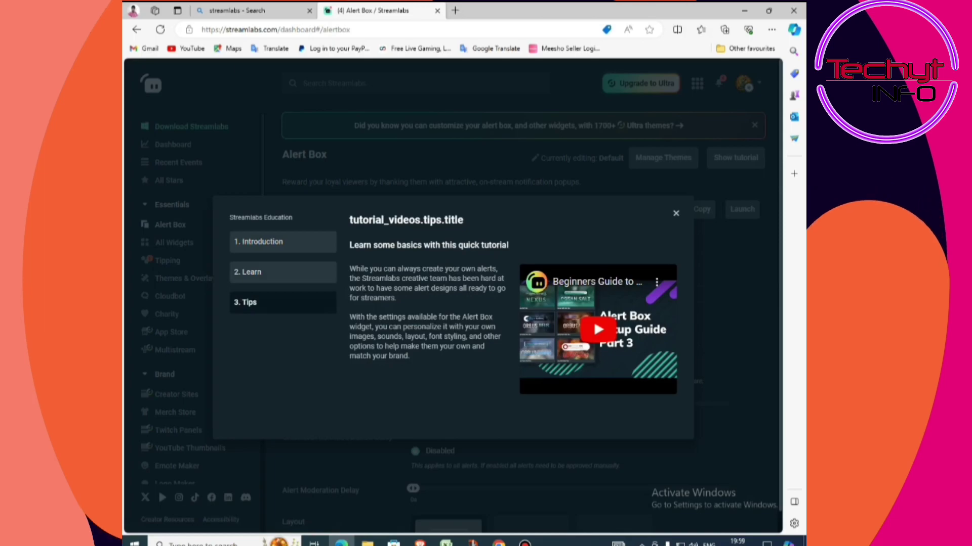
key(Escape)
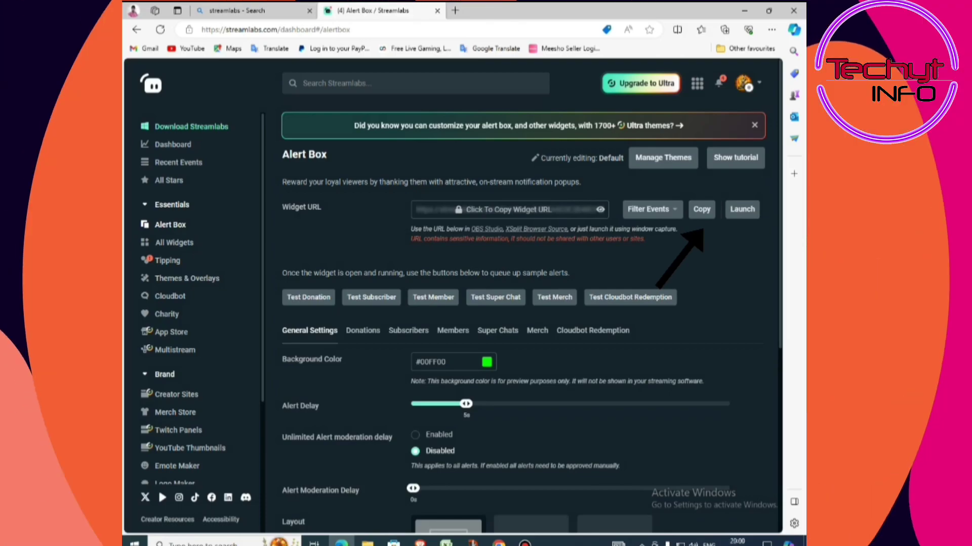
- Copy the Alert Box widget URL, accepting the notice about keeping it private
scroll(521, 303, down, 2)
scroll(521, 303, down, 5)
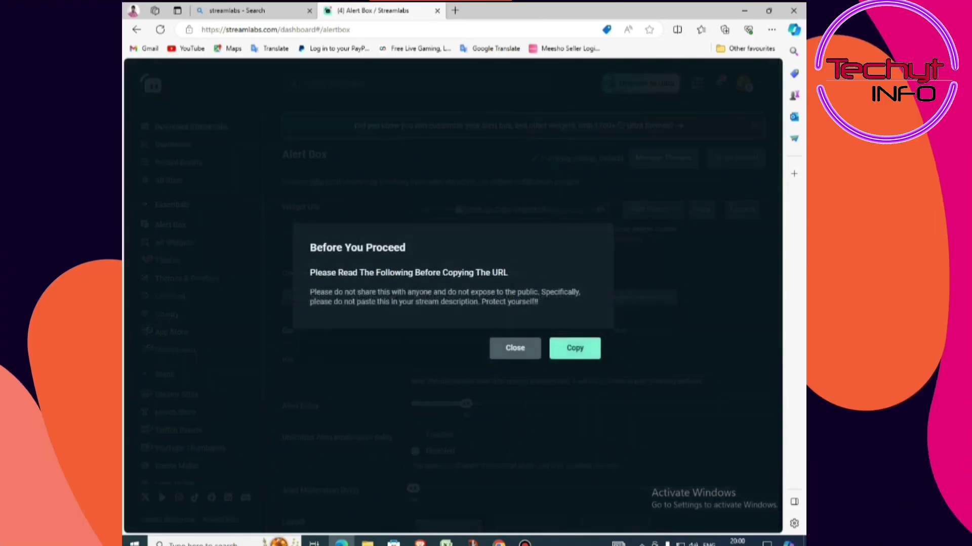
key(Return)
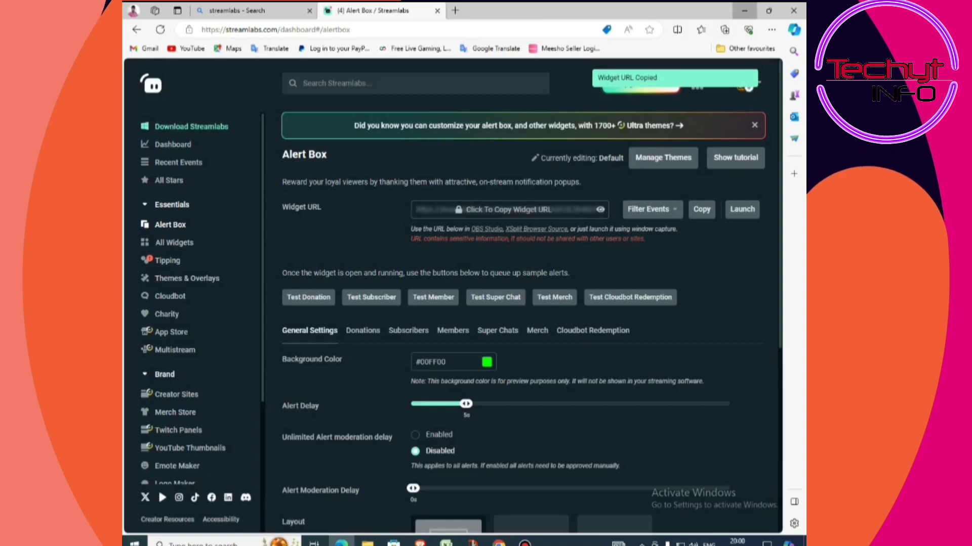
- Switch to OBS Studio, apply the Missing Files dialog, and remove the existing Browser source from the BGMI LIVE scene
click(743, 10)
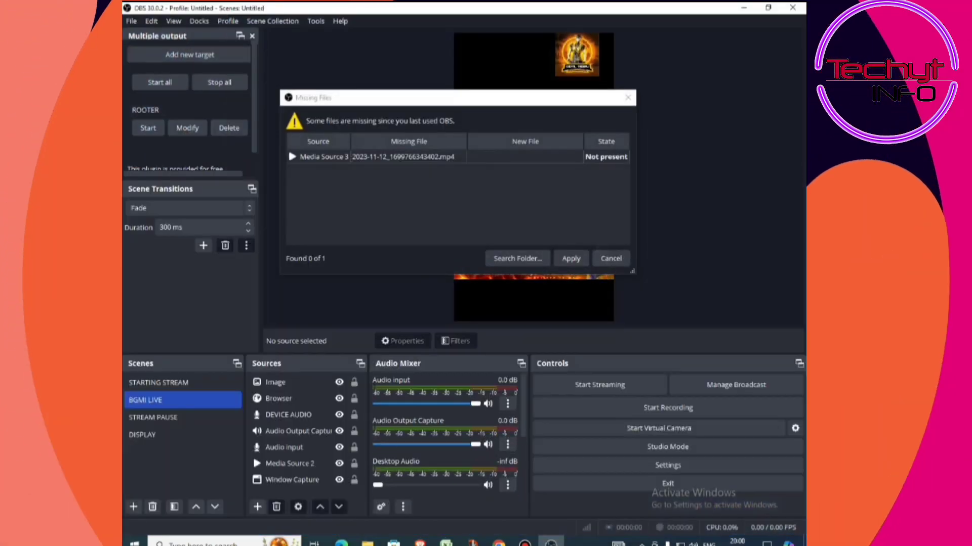
click(570, 258)
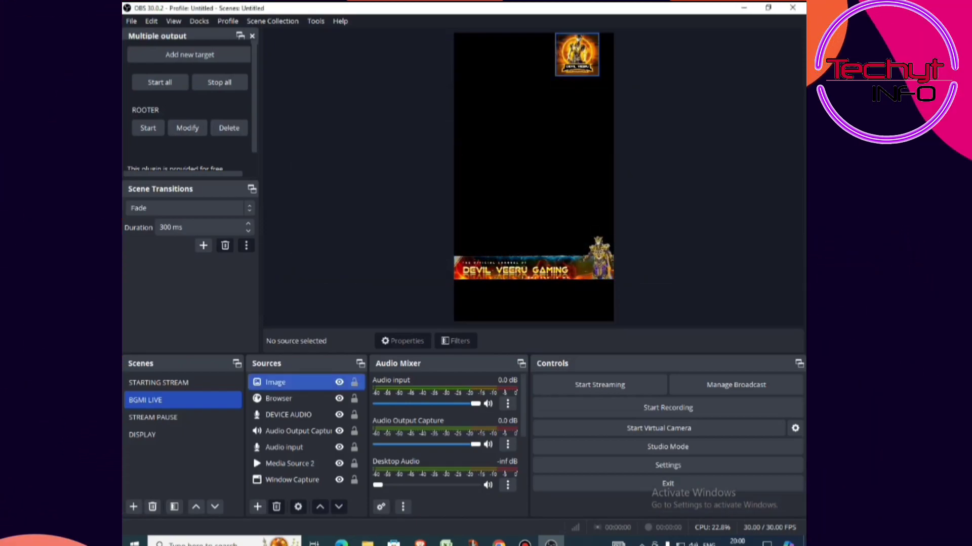
click(278, 399)
click(290, 464)
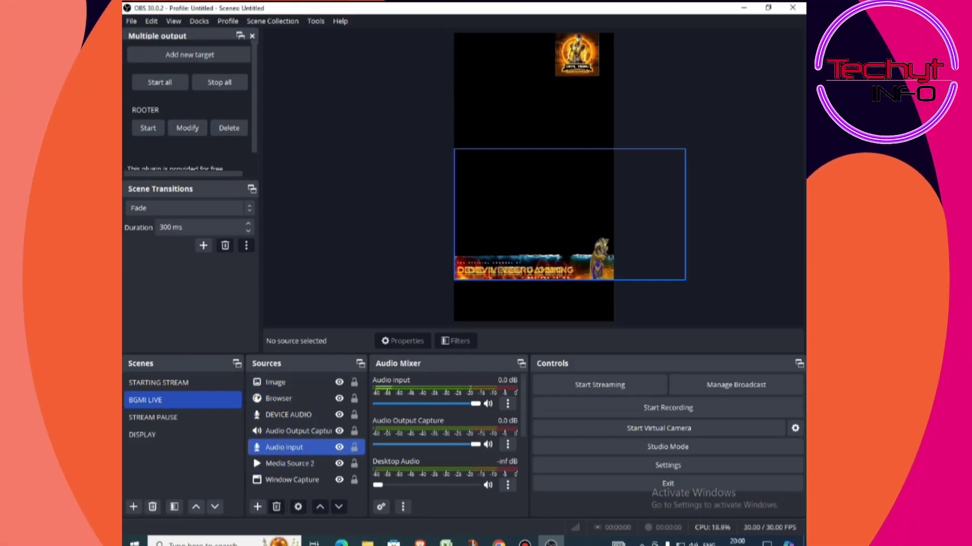
click(278, 398)
key(Delete)
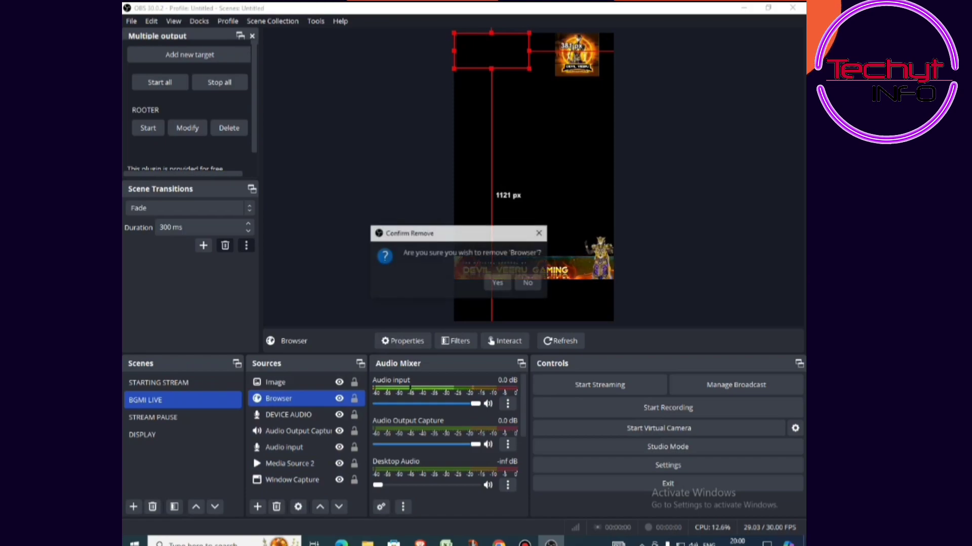
key(Return)
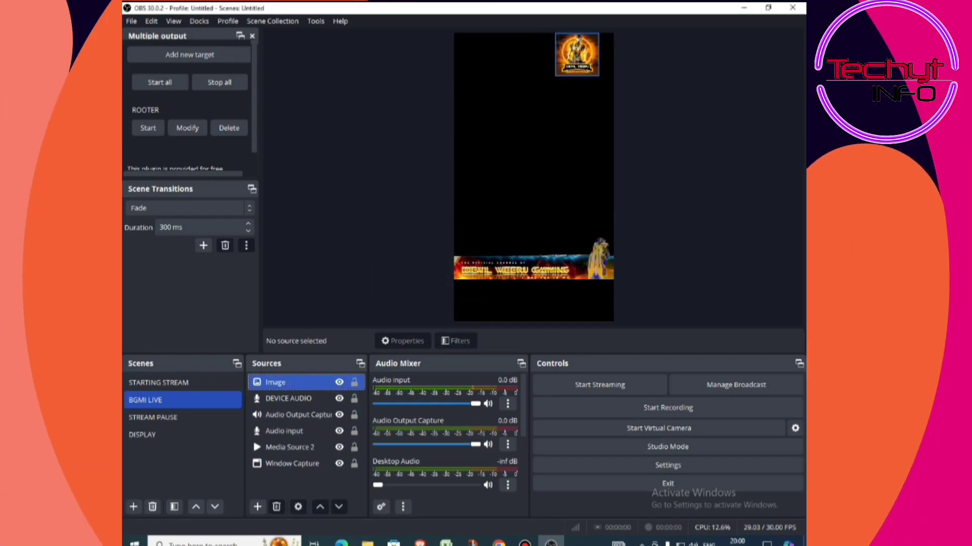
- Add a Browser source with the copied alert box widget URL to the BGMI LIVE scene and shrink it into the canvas's upper-left corner
click(257, 507)
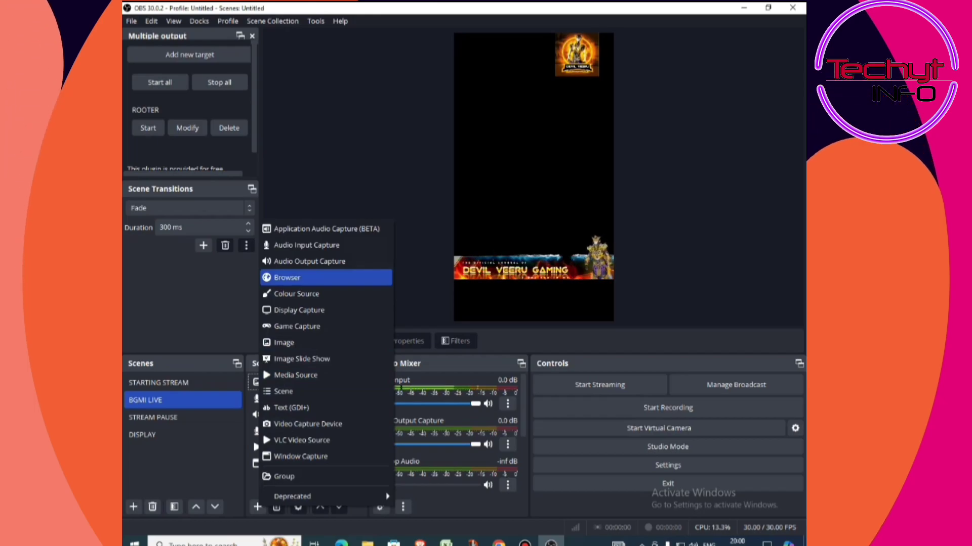
click(286, 278)
click(492, 339)
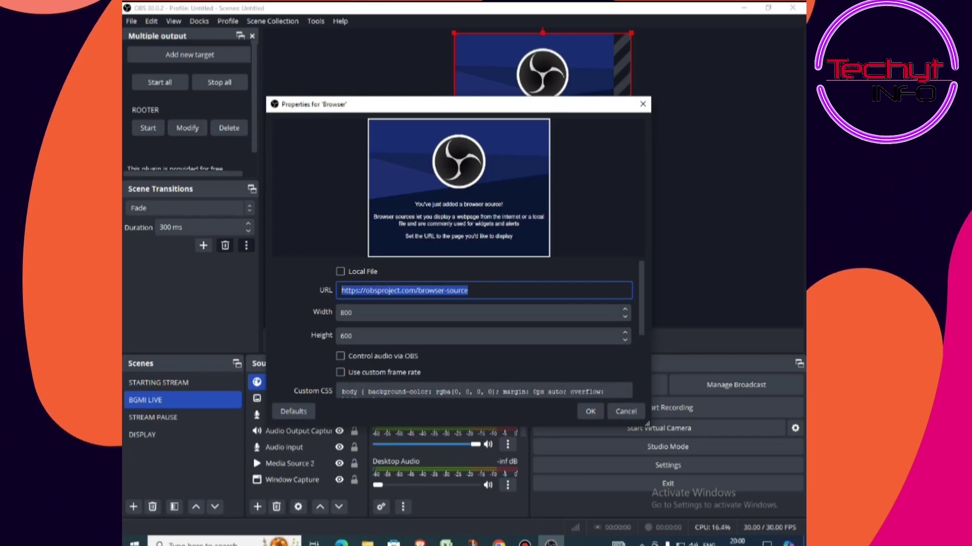
key(ctrl+v)
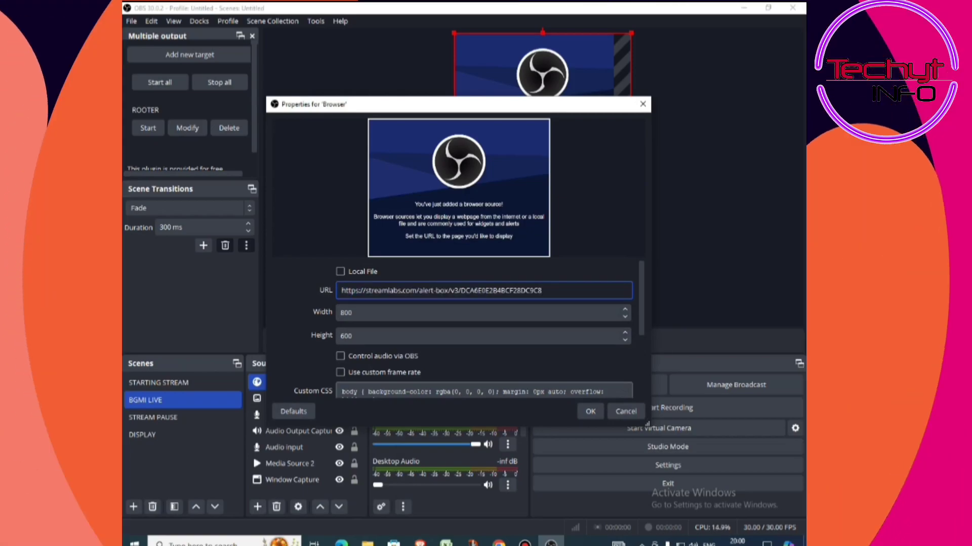
click(590, 412)
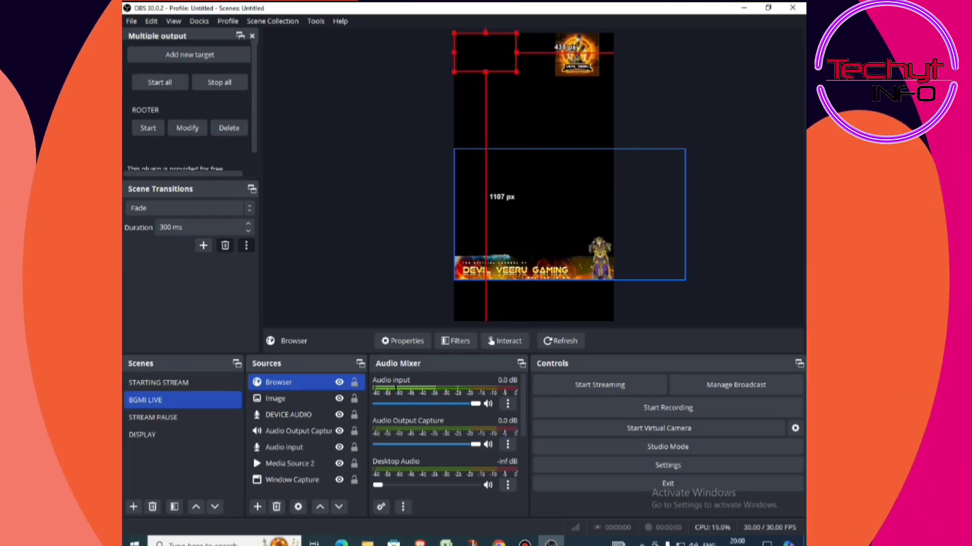
key(Escape)
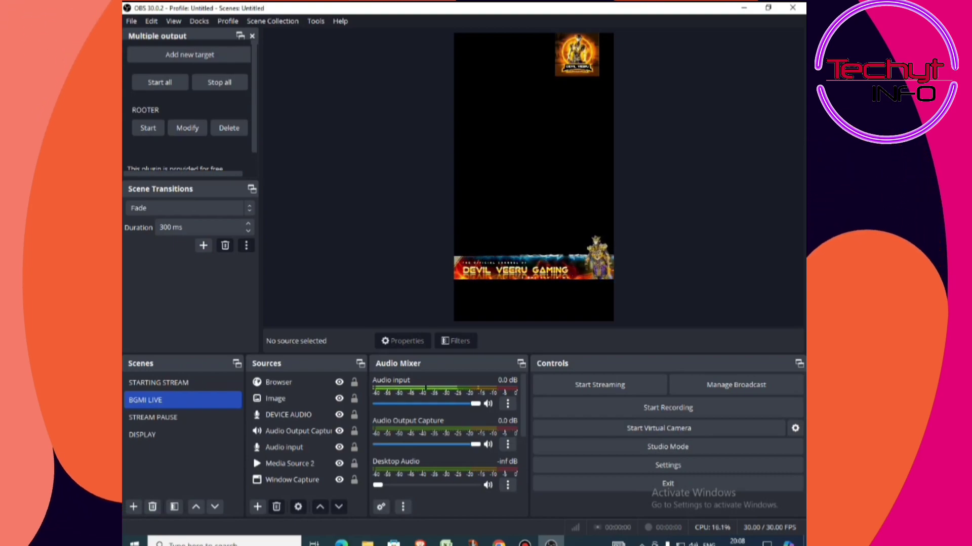
click(278, 382)
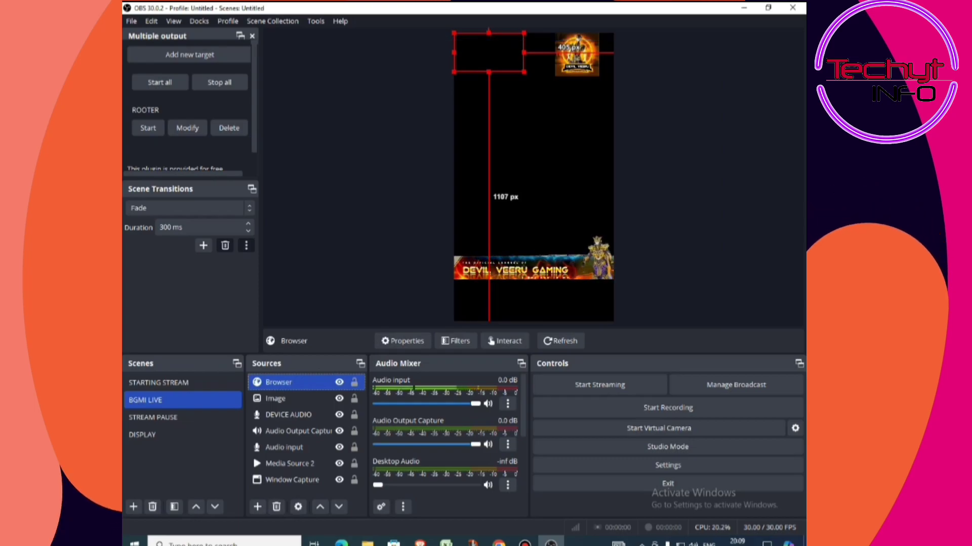
- Restore the OBS window to a smaller size, then switch to the Streamlabs Alert Box browser window, reposition it and maximize it
double_click(594, 10)
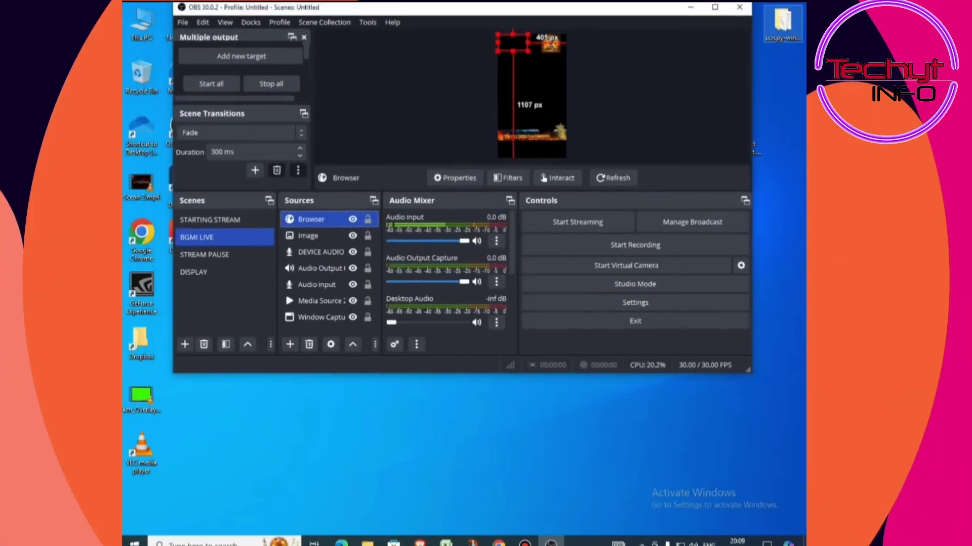
drag(593, 10, 443, 74)
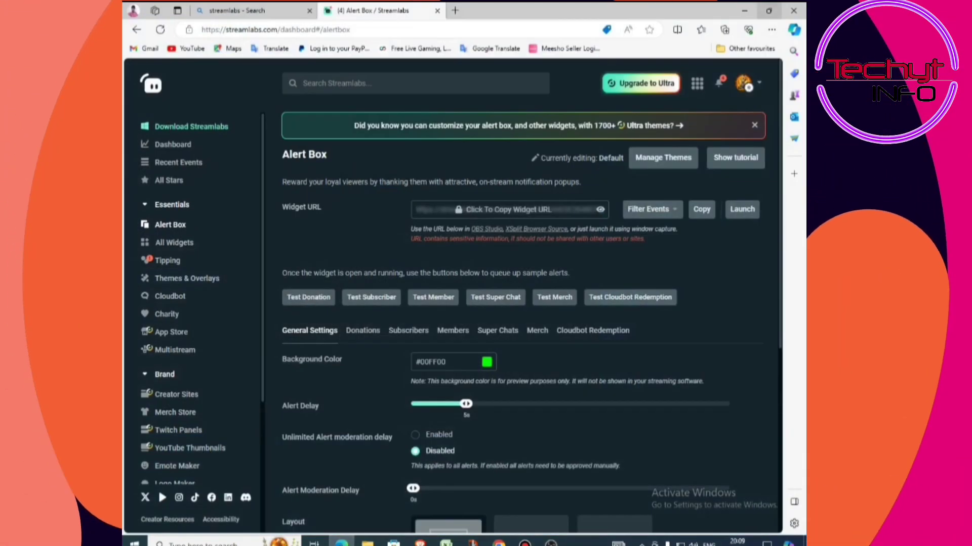
double_click(481, 11)
drag(481, 11, 537, 203)
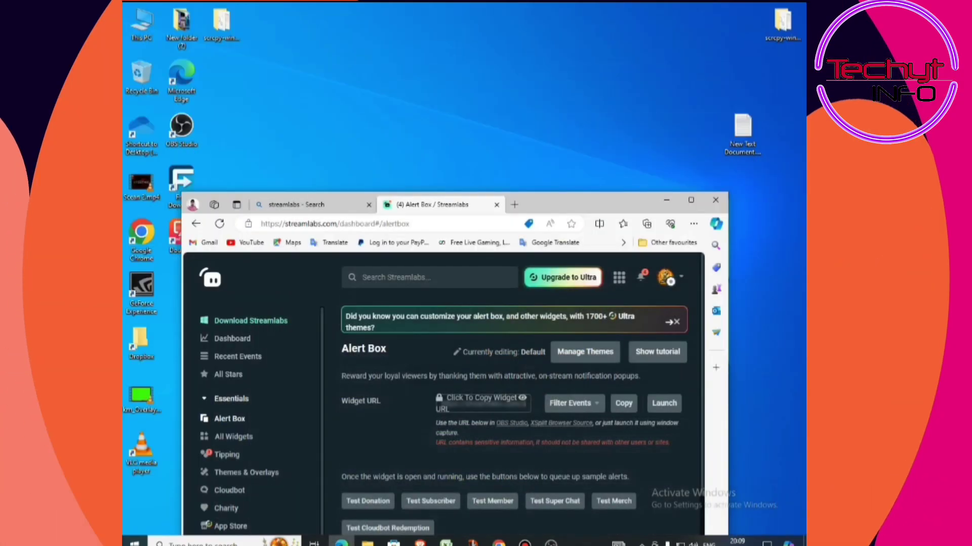
drag(592, 207, 562, 40)
key(super+Up)
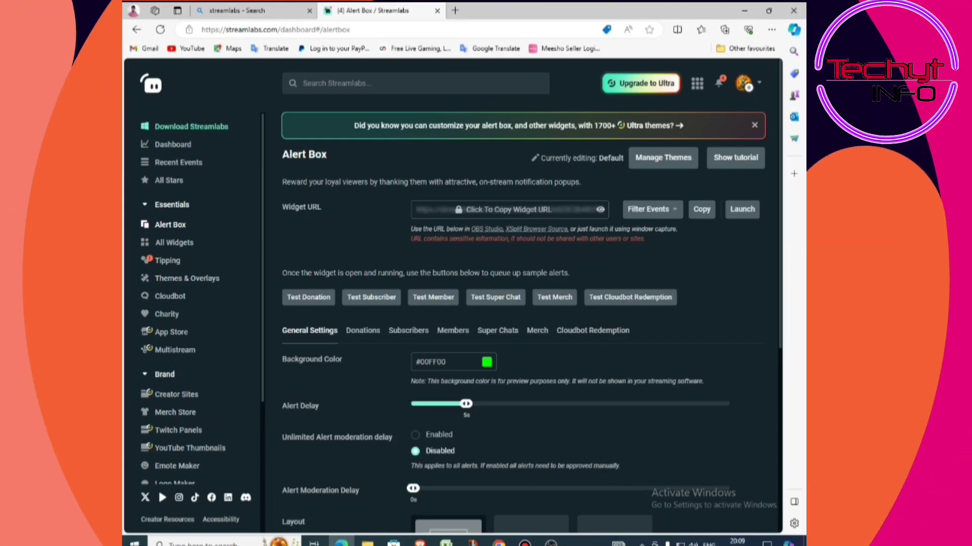
- Open the Subscribers alert settings and review the layout, animation, message, image and sound options
scroll(453, 259, down, 1)
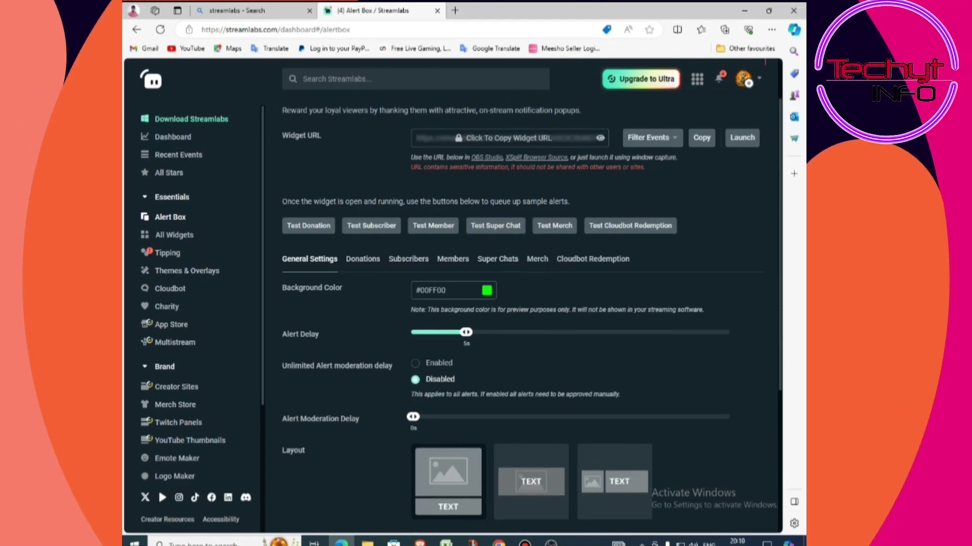
click(408, 259)
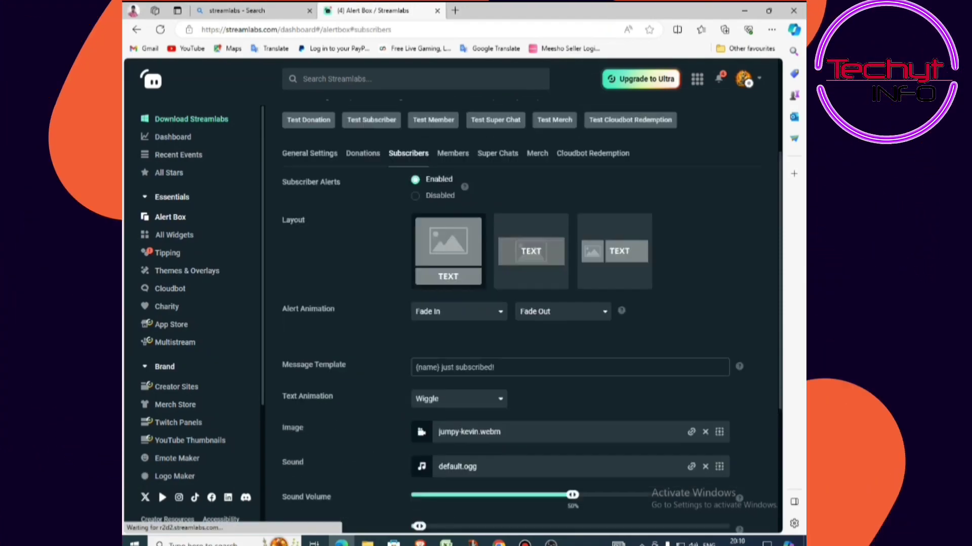
scroll(521, 303, down, 3)
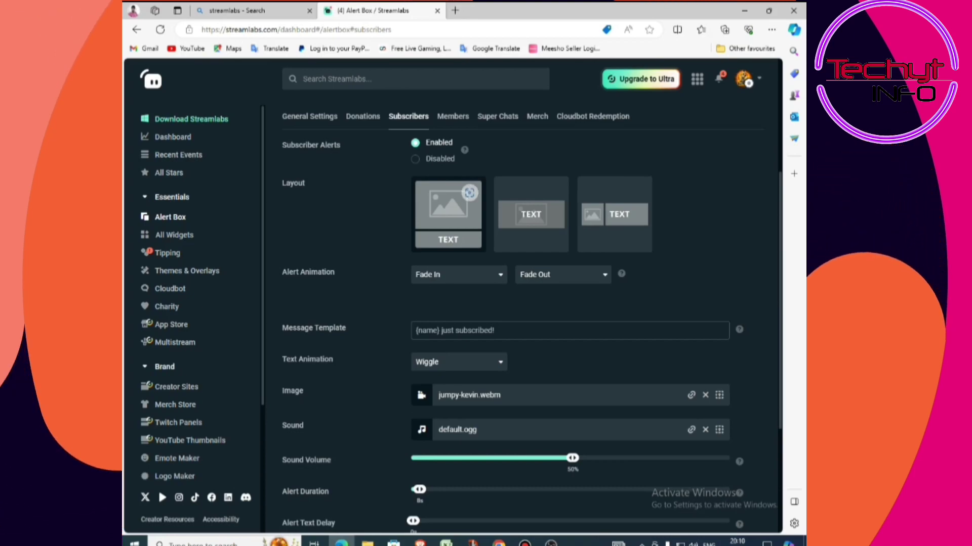
- Set the subscriber alert's sound volume to 48% and lengthen its alert duration, keeping the Wiggle text animation
scroll(448, 213, down, 3)
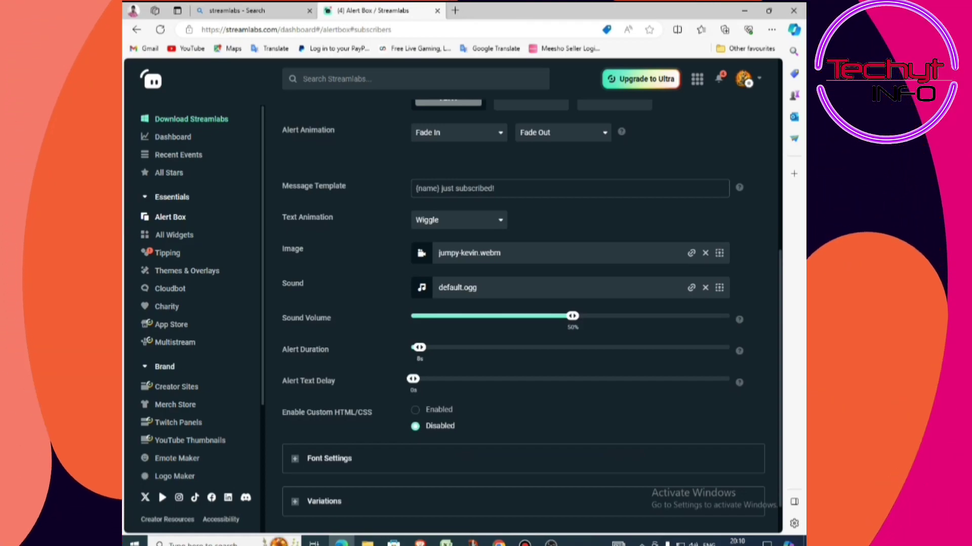
scroll(521, 314, down, 1)
click(458, 174)
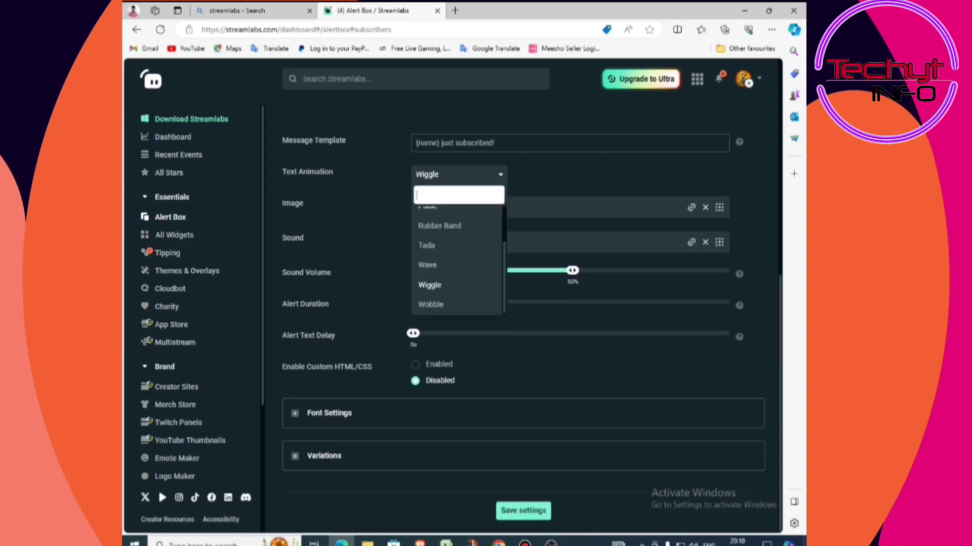
click(429, 285)
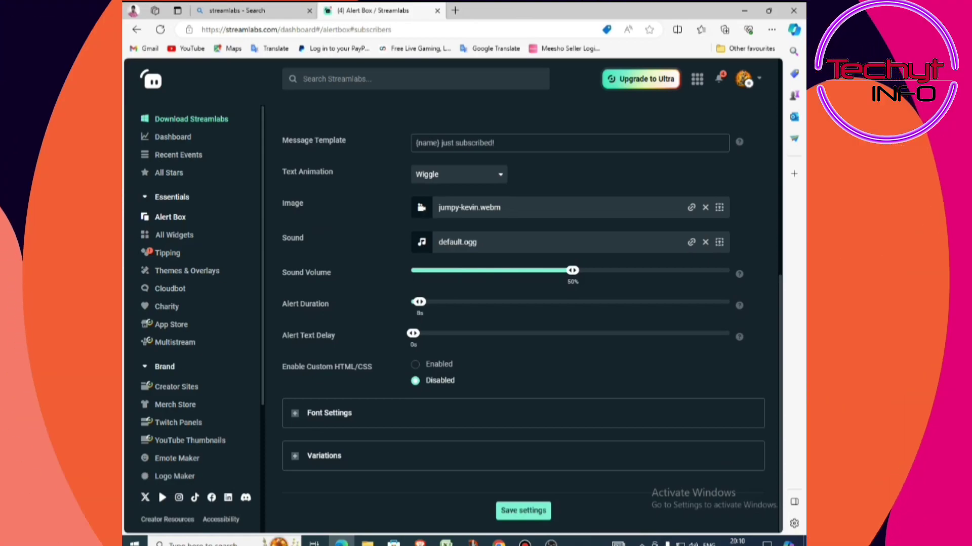
drag(515, 270, 566, 270)
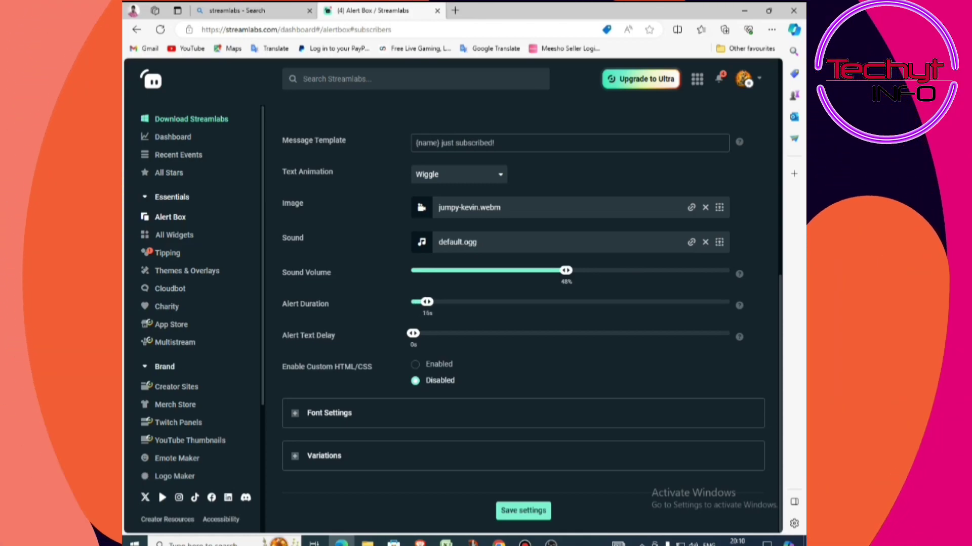
drag(420, 302, 420, 302)
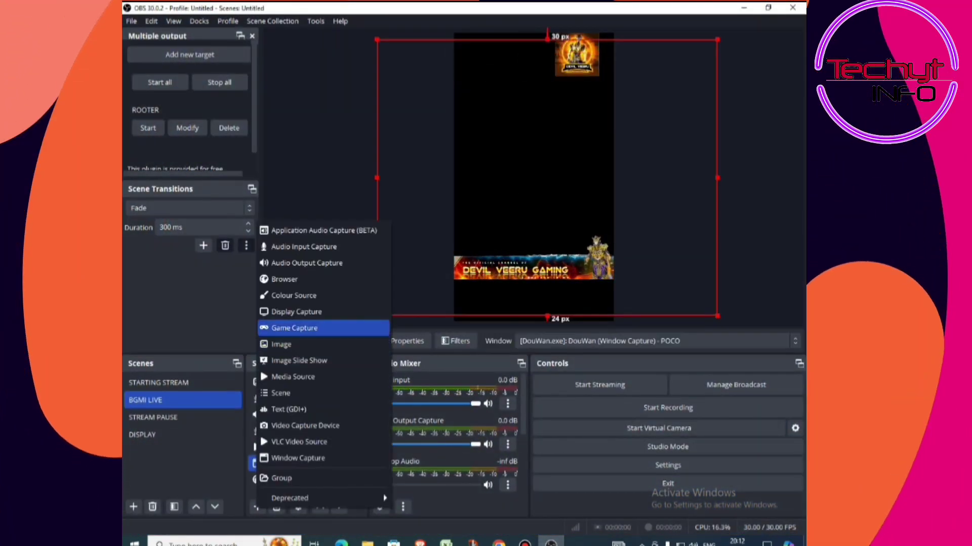
- In OBS Studio, add a new Display Capture source of the primary monitor to the BGMI LIVE scene with default properties
click(299, 311)
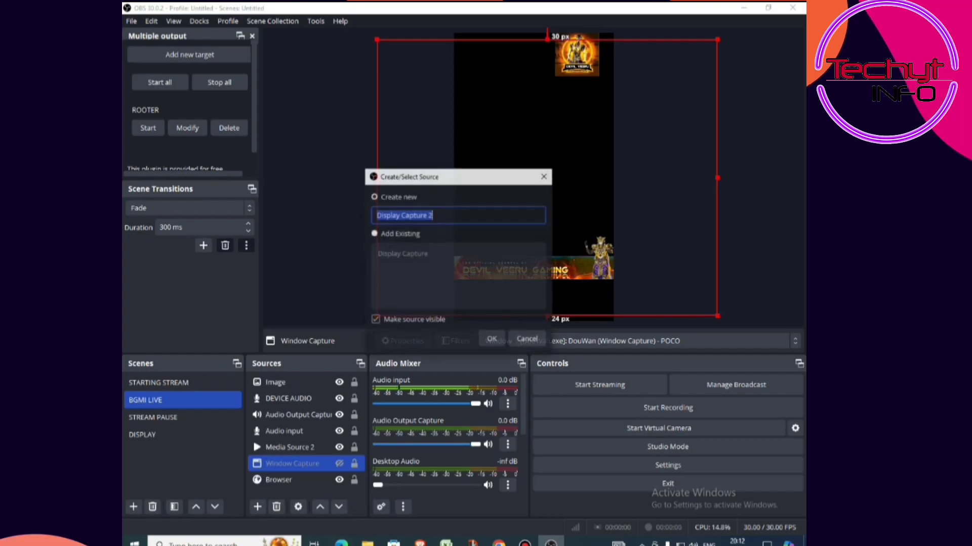
key(Return)
key(Return)
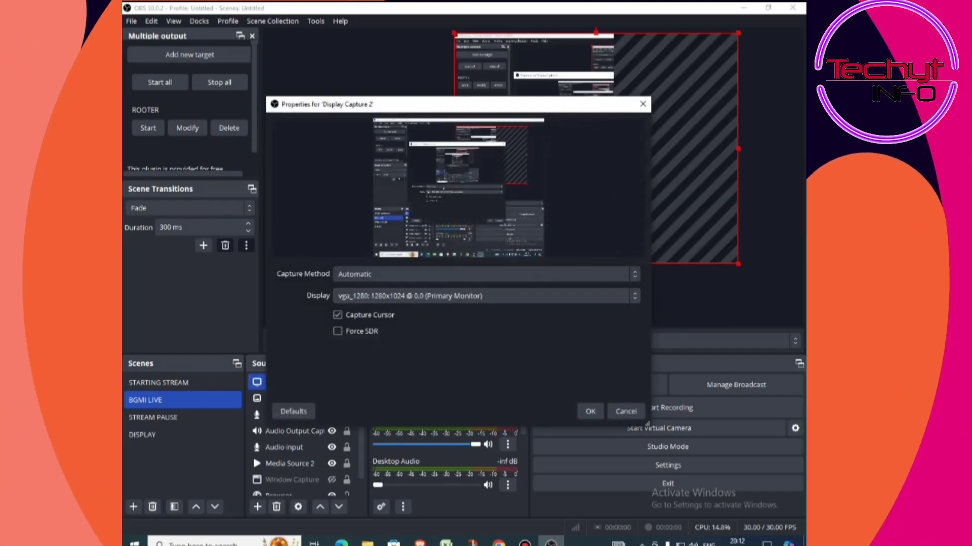
click(593, 412)
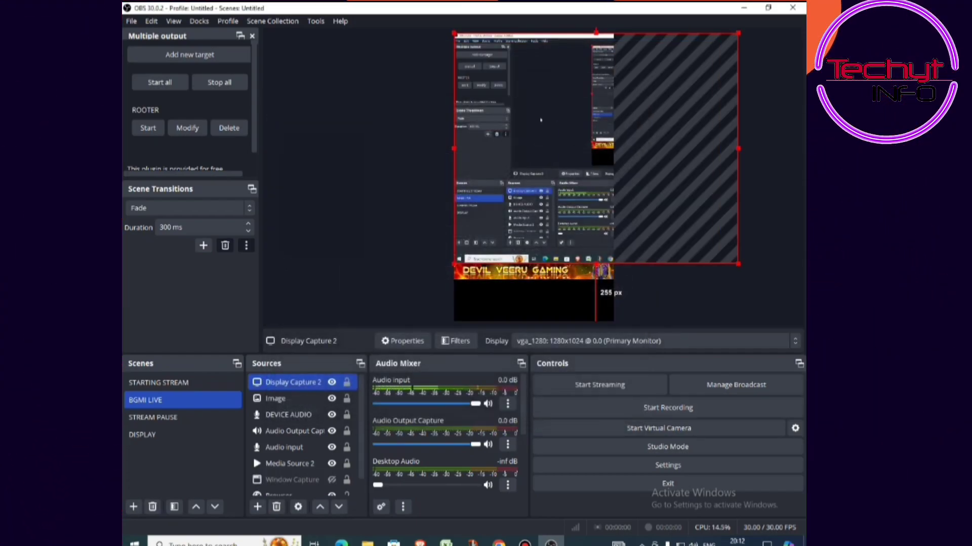
click(326, 209)
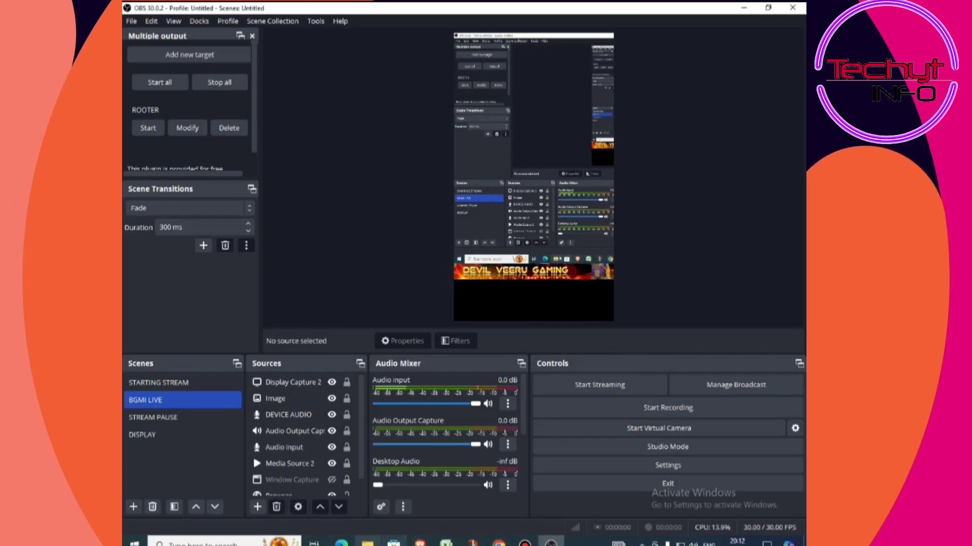
- Move the Browser source to the top of the BGMI LIVE source list, above Display Capture 2
click(342, 545)
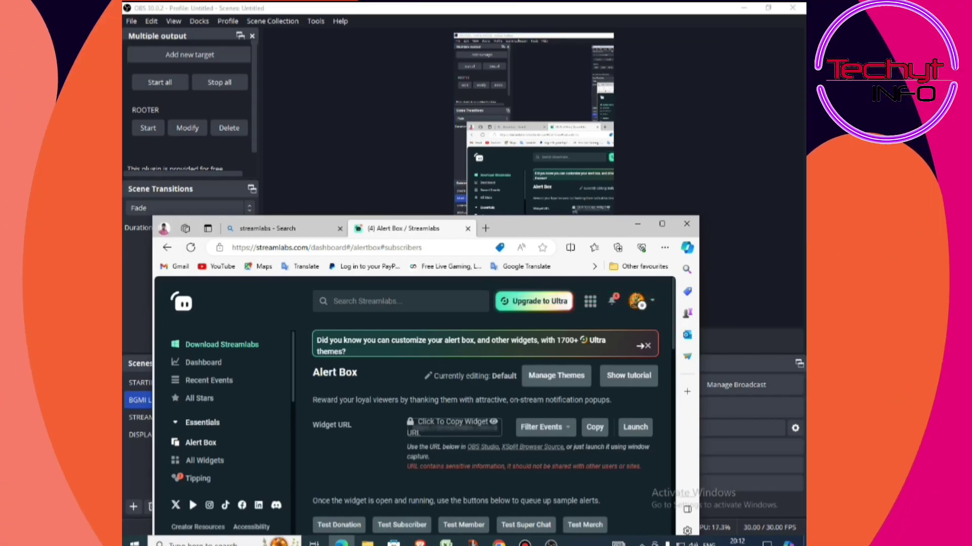
click(637, 223)
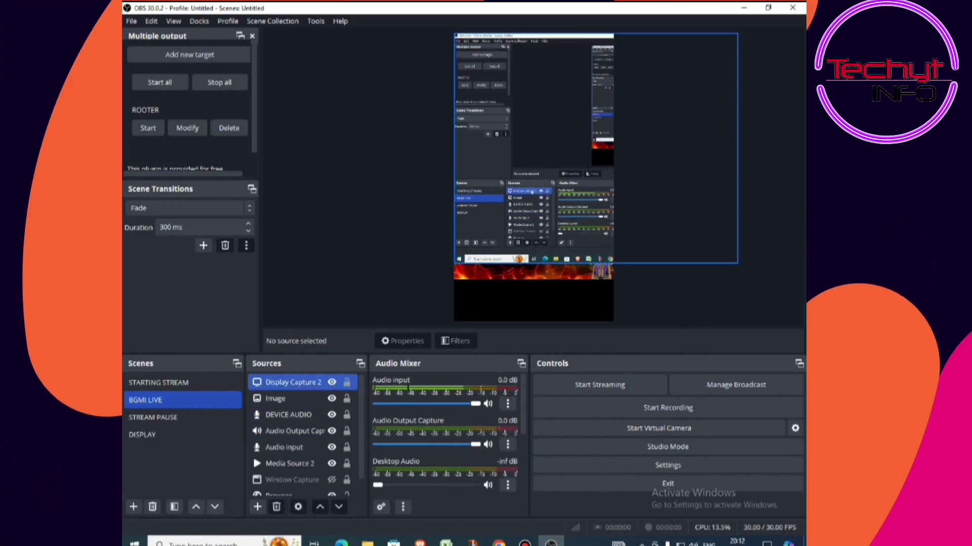
drag(361, 420, 362, 436)
click(295, 480)
drag(296, 478, 293, 399)
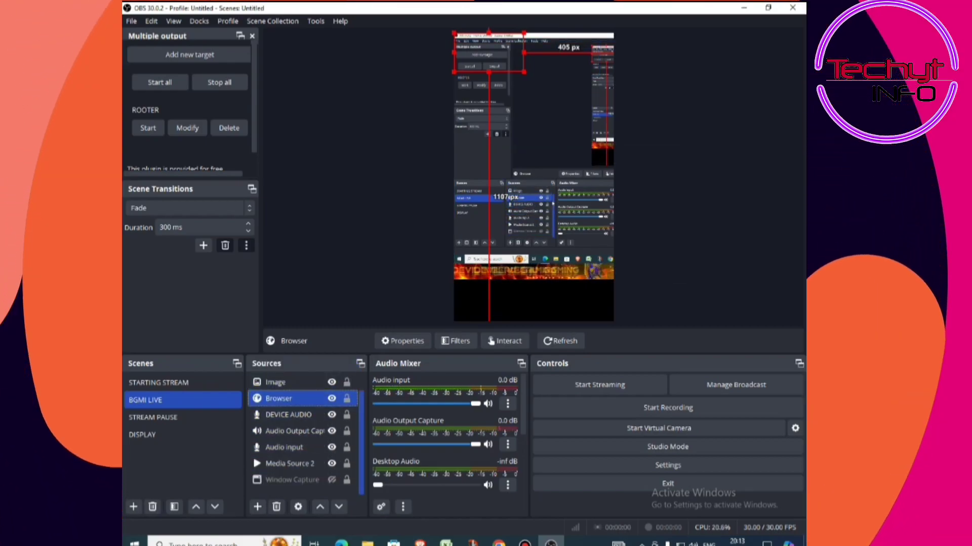
drag(360, 418, 362, 394)
drag(292, 399, 293, 382)
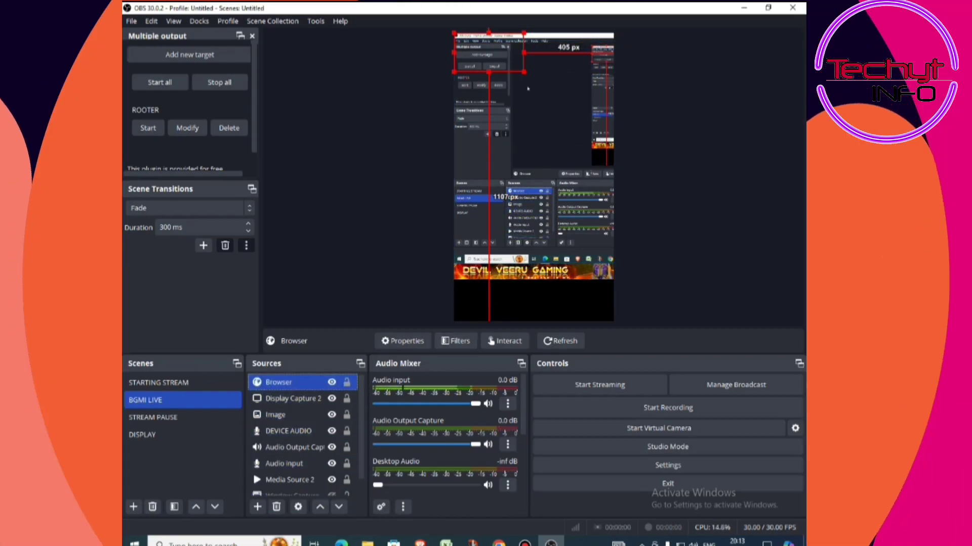
- Switch to the Streamlabs Alert Box window, trigger a test subscriber alert, and move the window up on the screen
click(280, 125)
click(341, 542)
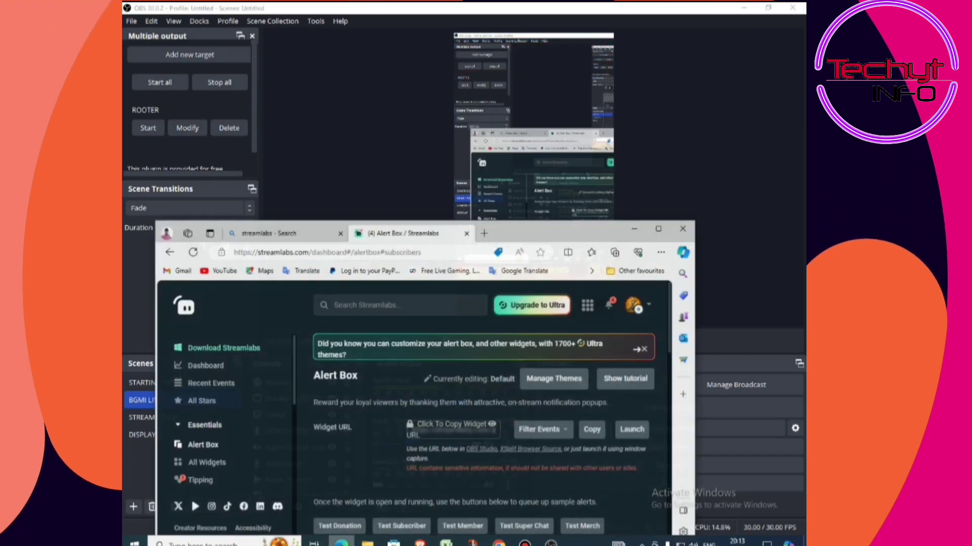
click(402, 525)
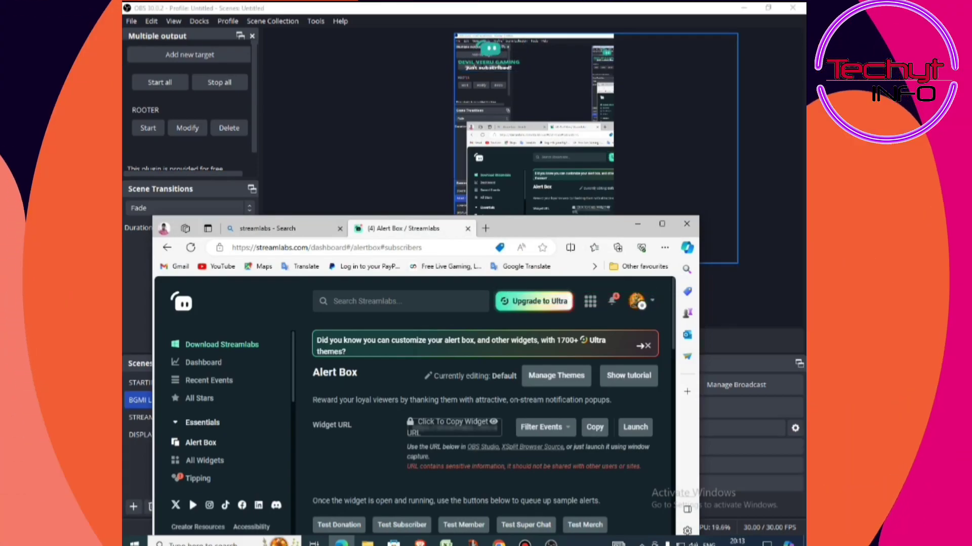
drag(537, 230, 545, 180)
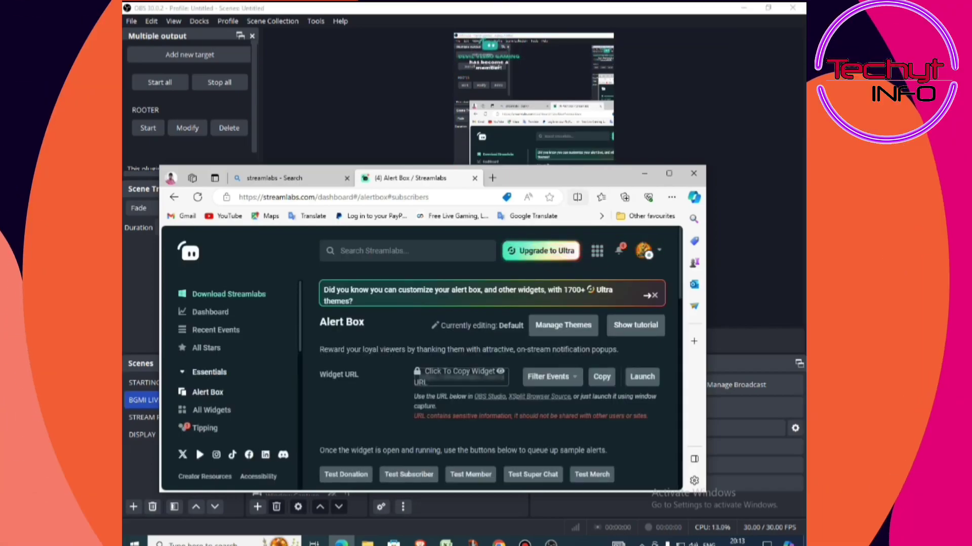
- Minimize the Streamlabs browser window and show the Windows desktop
click(644, 174)
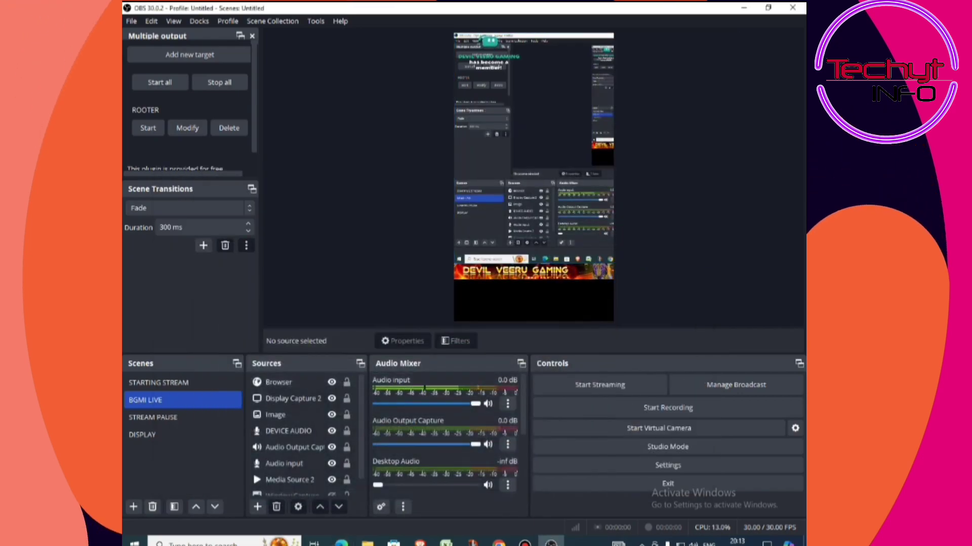
key(super+d)
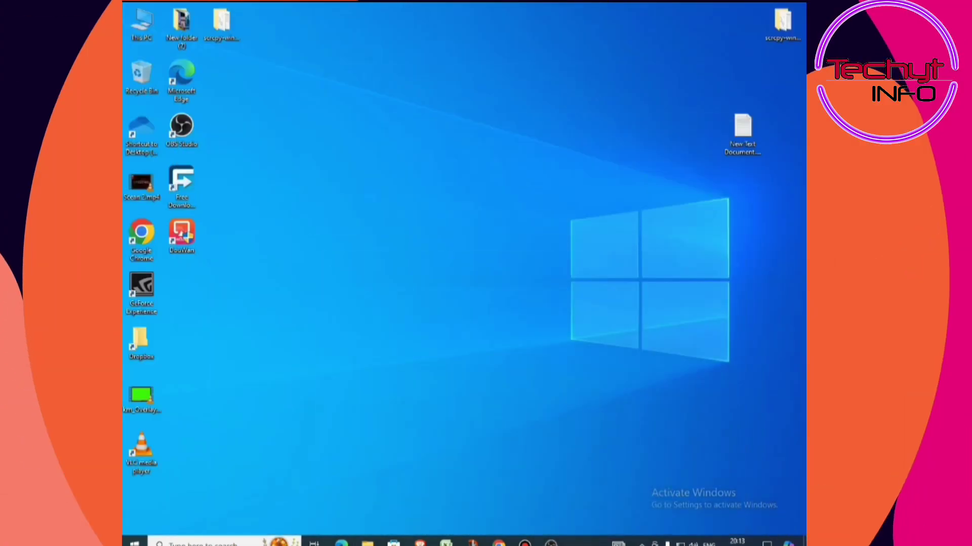